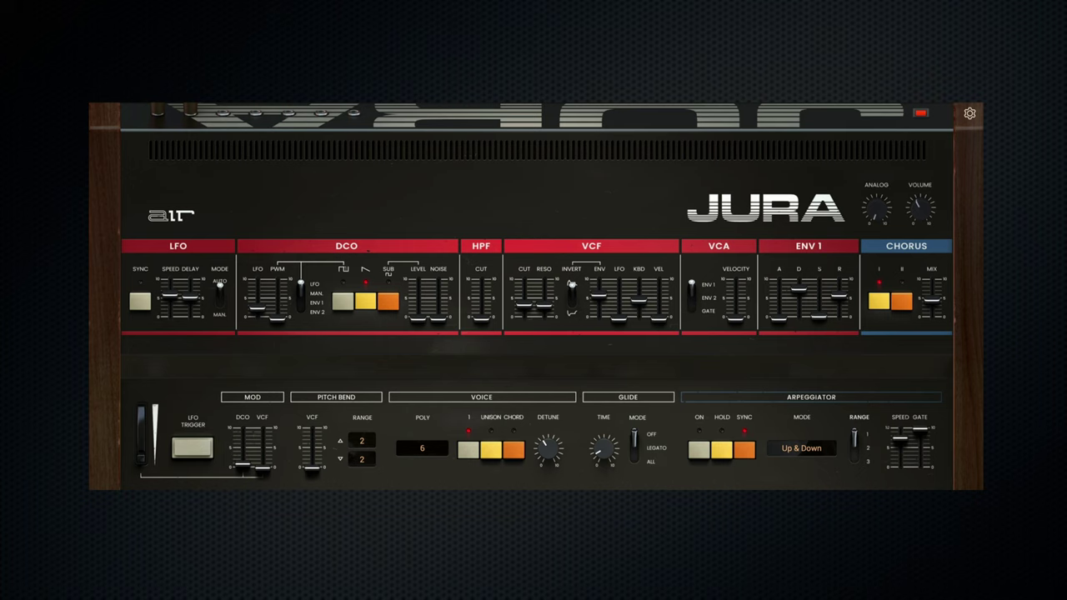
# Switch the synth from the vintage panel to the expanded modern layout.
pyautogui.click(920, 112)
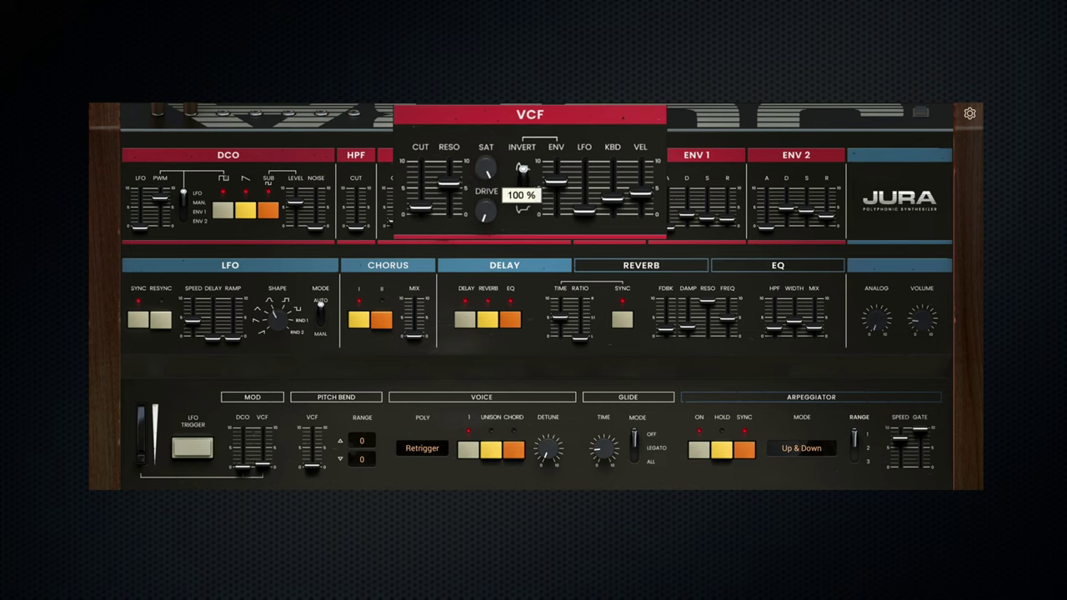
# Sweep the VCF drive up and back down to 0%, and lower the VCF saturation to its minimum.
pyautogui.moveTo(485, 212); pyautogui.dragTo(485, 144)
pyautogui.moveTo(502, 231); pyautogui.dragTo(489, 292)
pyautogui.moveTo(488, 171); pyautogui.dragTo(488, 193)
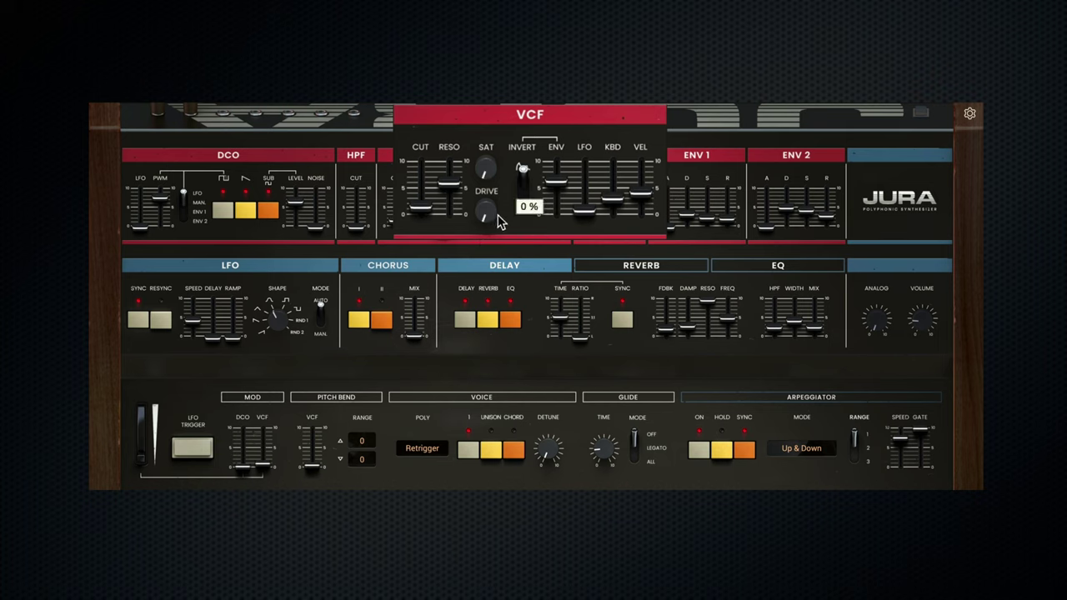
pyautogui.click(969, 112)
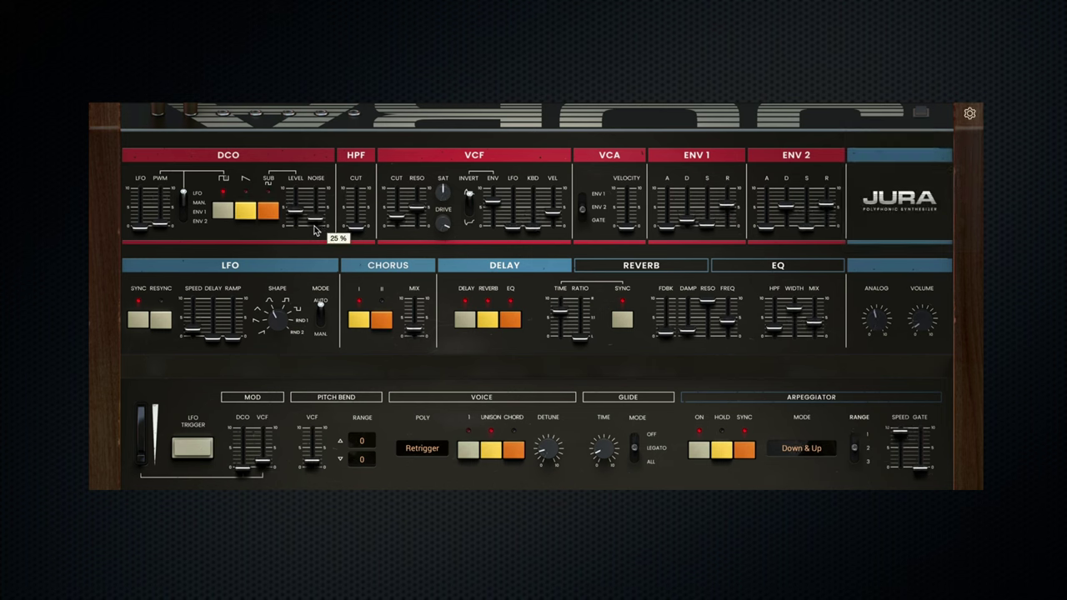
# Lower the DCO sub level to its minimum and raise the DCO noise to its maximum.
pyautogui.moveTo(315, 219); pyautogui.dragTo(295, 190)
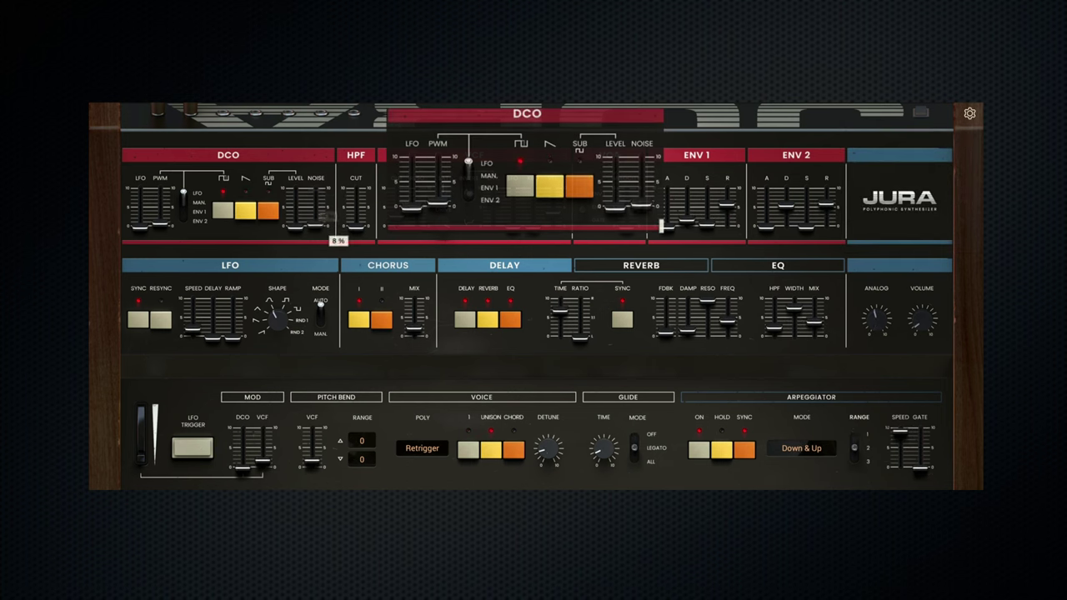
pyautogui.moveTo(315, 227); pyautogui.dragTo(315, 190)
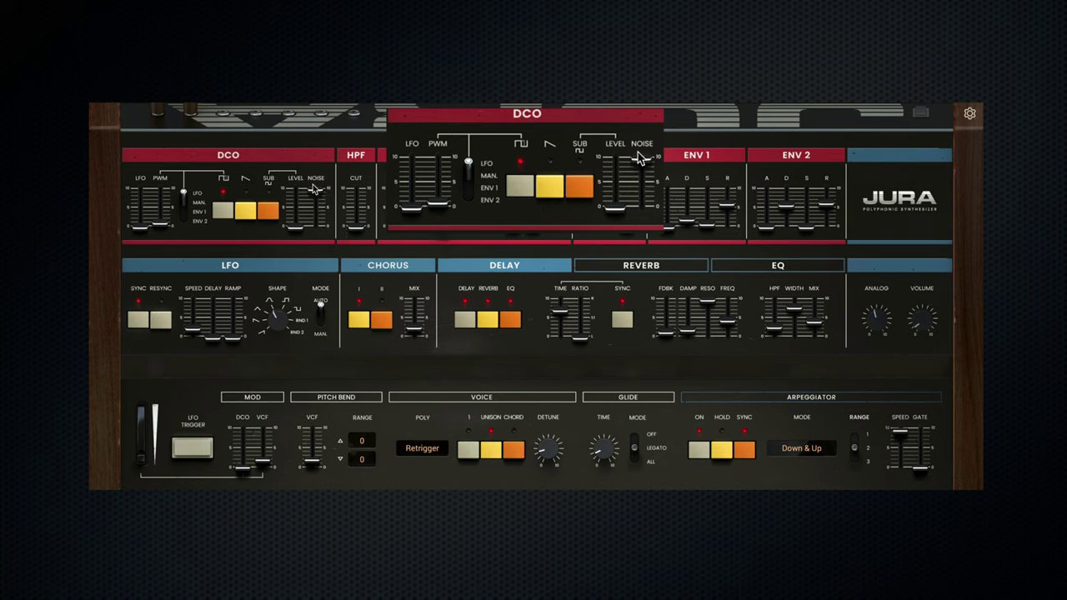
# Toggle the DCO Noise option repeatedly between the vintage and modern types in the Vintage Settings.
pyautogui.click(969, 114)
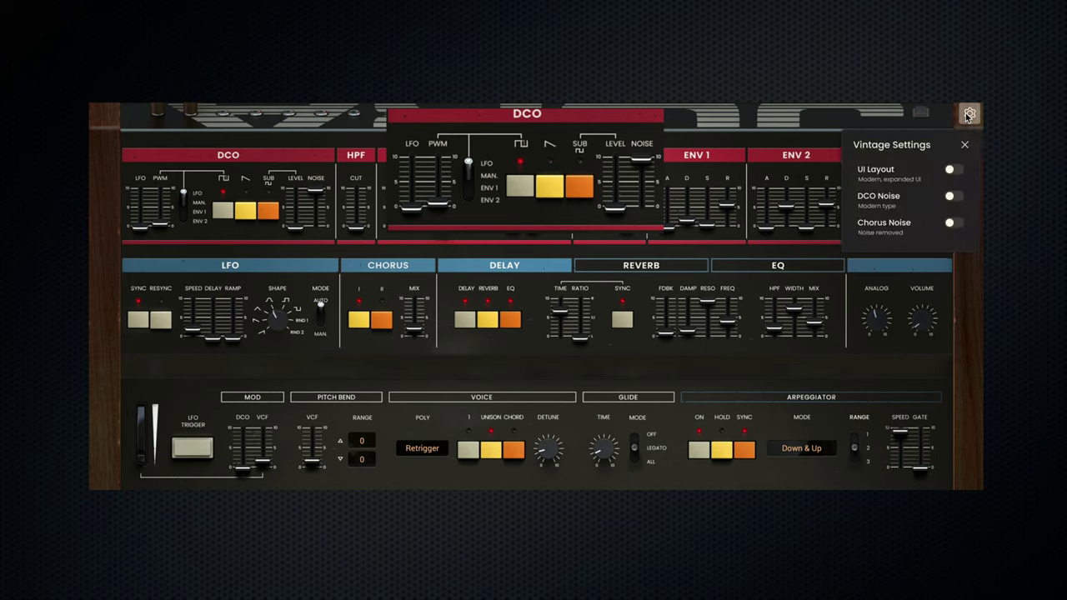
pyautogui.click(953, 197)
pyautogui.click(956, 196)
pyautogui.click(957, 197)
pyautogui.click(957, 197)
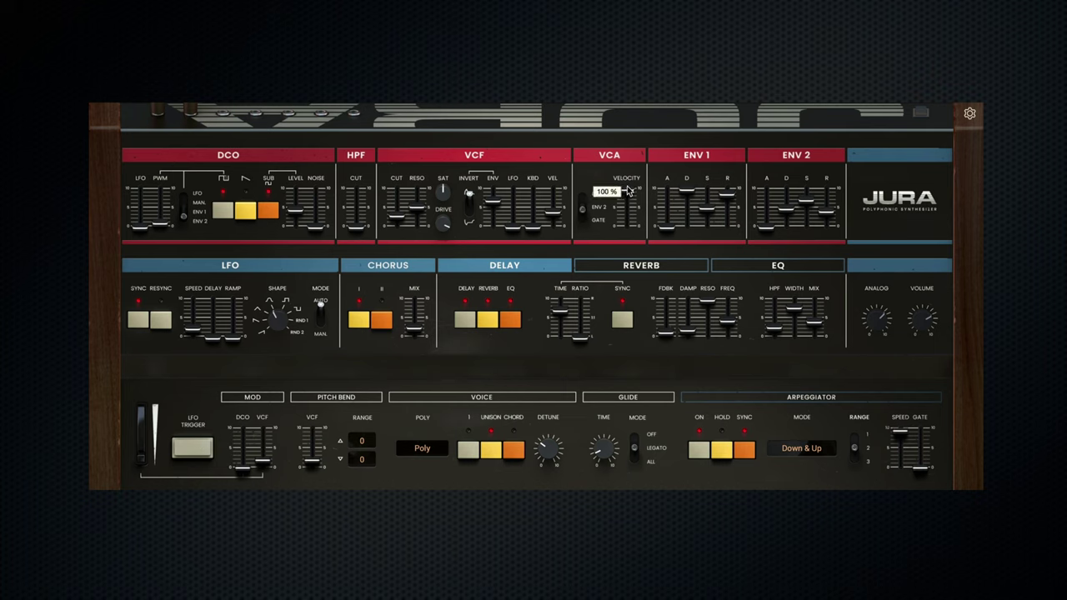
# Lower the VCA velocity to about half, raise the ENV 2 sustain and release, and return the velocity near maximum.
pyautogui.moveTo(627, 191); pyautogui.dragTo(624, 208)
pyautogui.moveTo(803, 205); pyautogui.dragTo(824, 205)
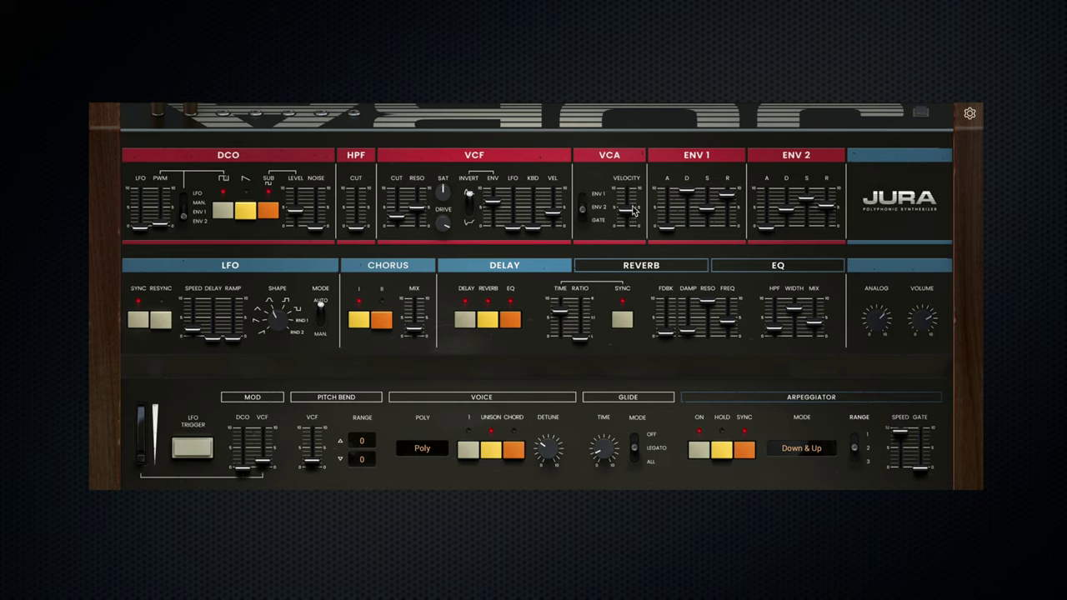
pyautogui.moveTo(625, 210); pyautogui.dragTo(625, 192)
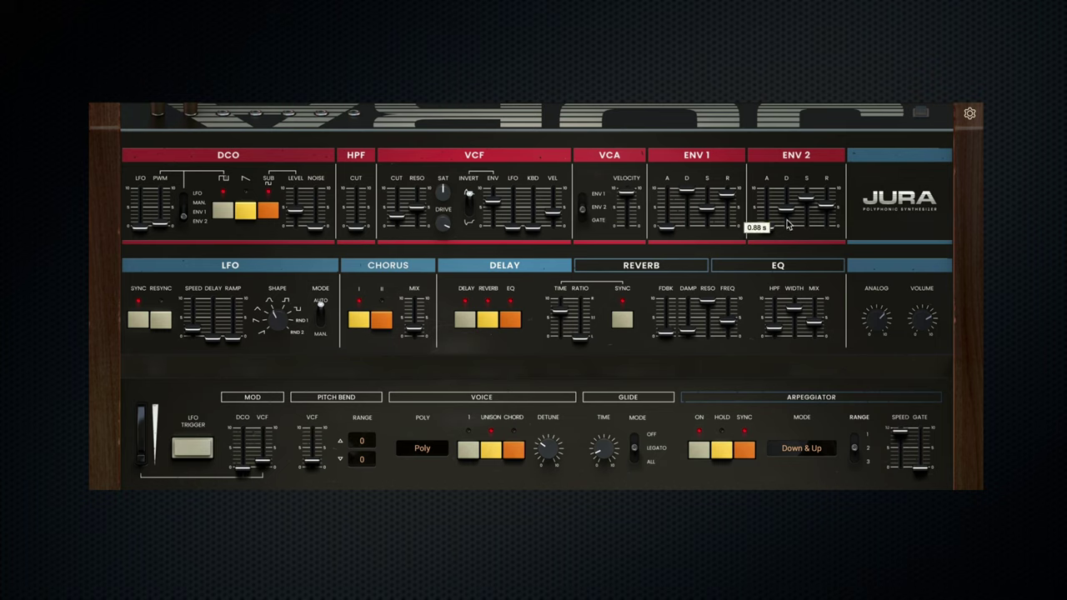
# Shorten the ENV 2 release and raise the ENV 1 attack to its maximum.
pyautogui.moveTo(824, 208); pyautogui.dragTo(810, 233)
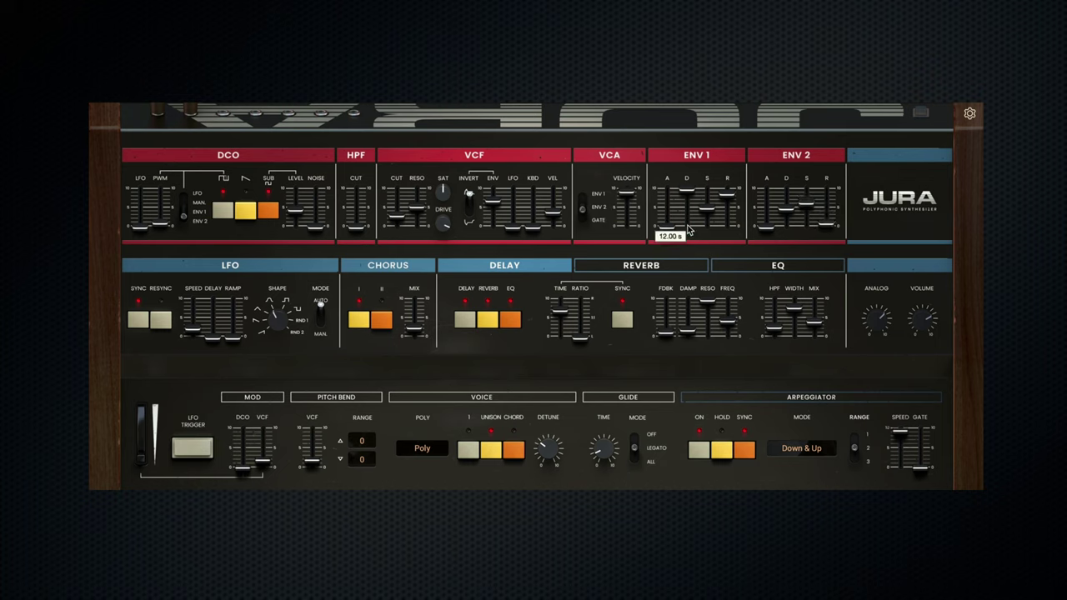
pyautogui.moveTo(665, 226); pyautogui.dragTo(665, 191)
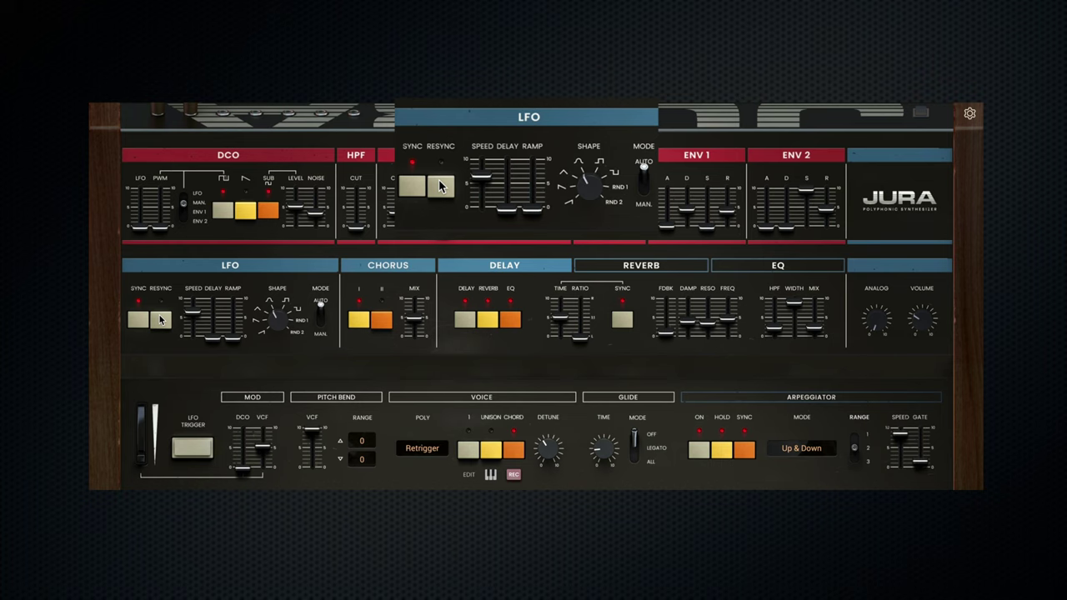
# Turn on LFO resync and raise the LFO delay time.
pyautogui.click(440, 185)
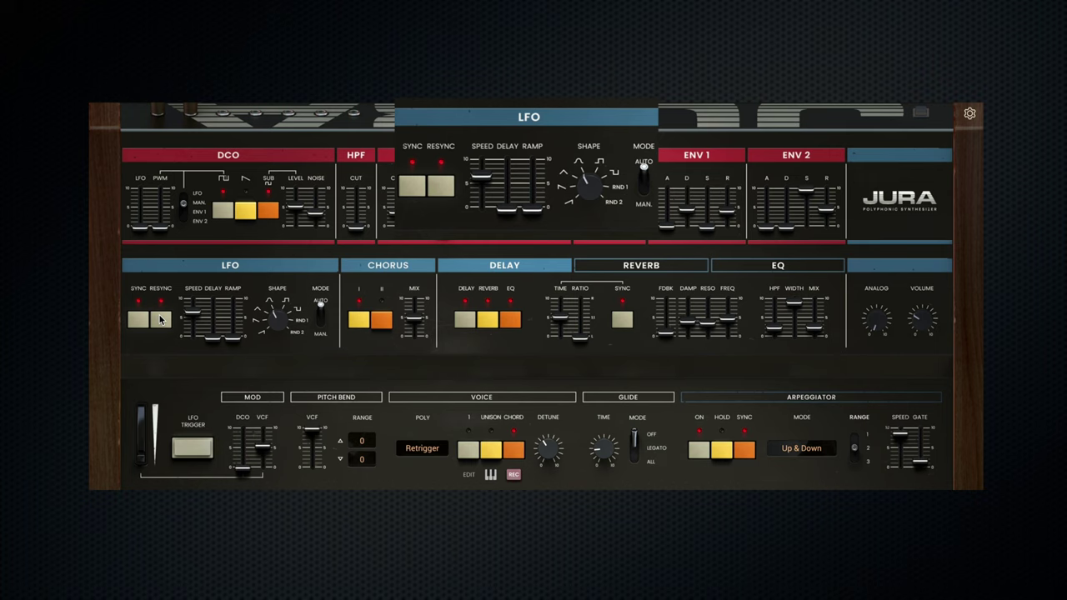
pyautogui.moveTo(505, 210)
pyautogui.mouseDown()
pyautogui.moveTo(505, 178)
pyautogui.moveTo(505, 222)
pyautogui.mouseUp()
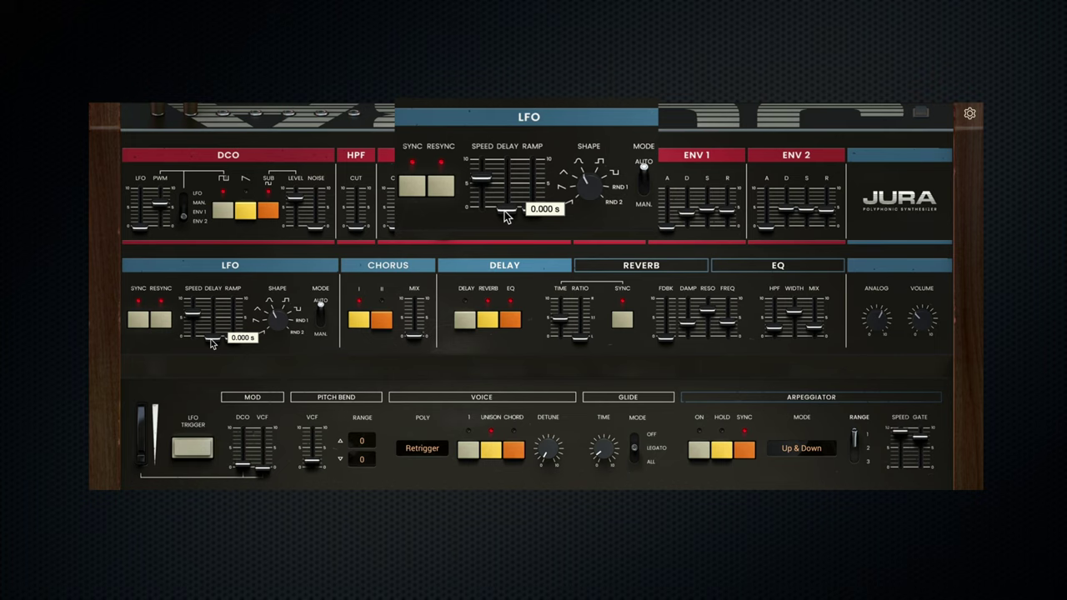
pyautogui.moveTo(213, 342); pyautogui.dragTo(215, 300)
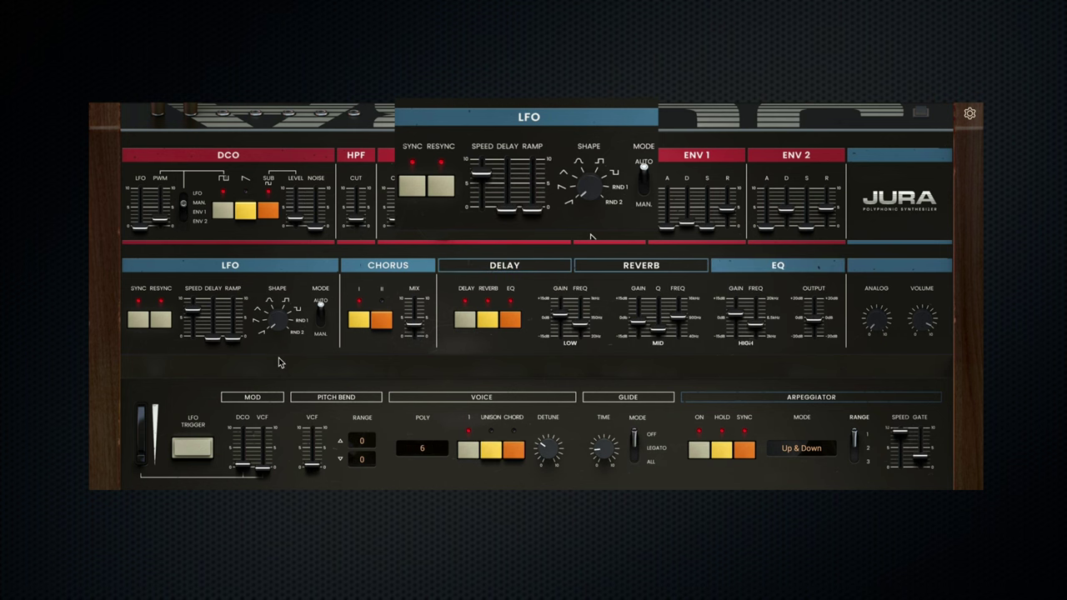
# Sweep the LFO shape up through the waveforms to RND1 and back down.
pyautogui.moveTo(273, 326); pyautogui.dragTo(273, 277)
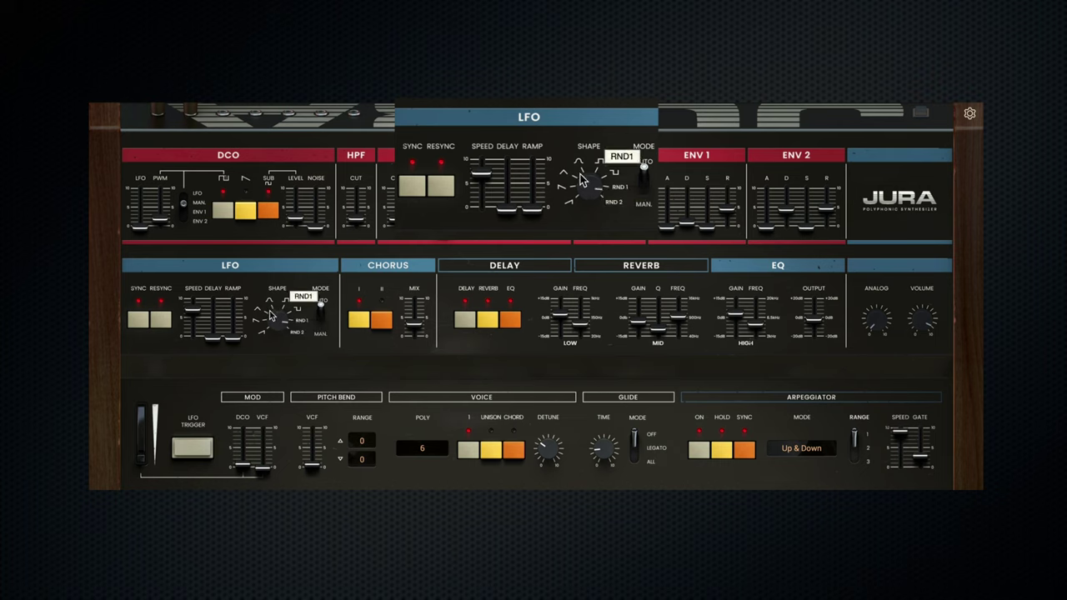
pyautogui.moveTo(270, 323); pyautogui.dragTo(268, 337)
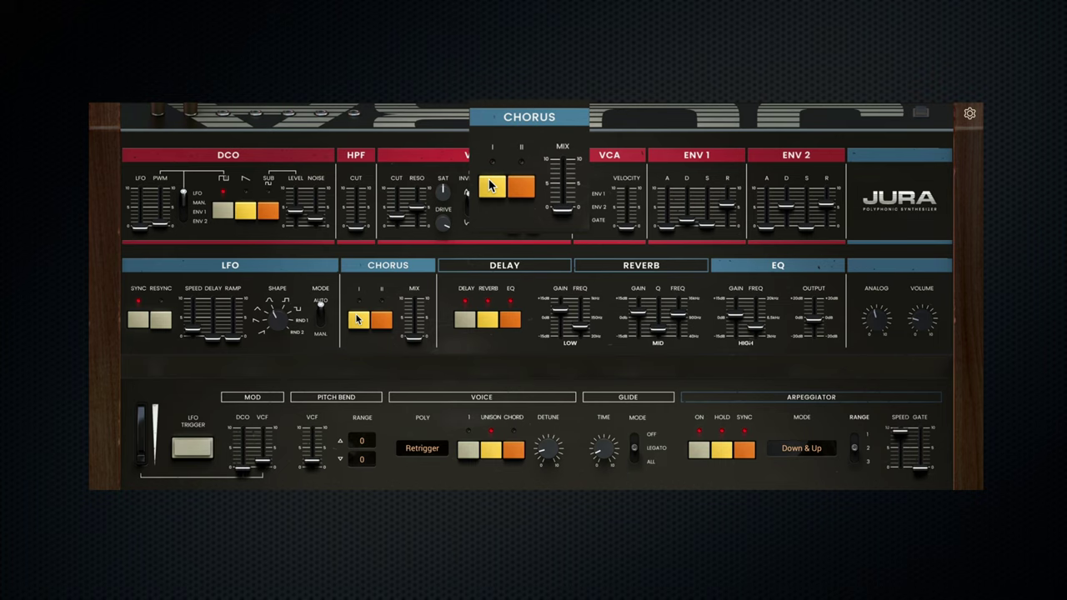
# Turn on chorus modes I and II and raise the chorus mix to 57%.
pyautogui.click(358, 319)
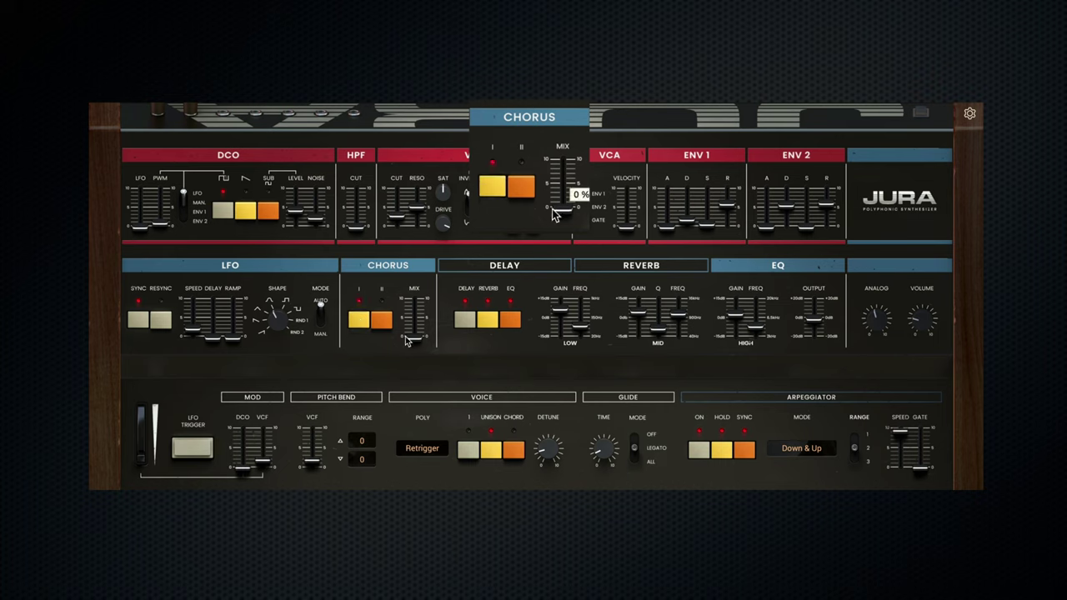
pyautogui.moveTo(415, 338)
pyautogui.mouseDown()
pyautogui.moveTo(411, 299)
pyautogui.moveTo(414, 319)
pyautogui.mouseUp()
pyautogui.click(384, 321)
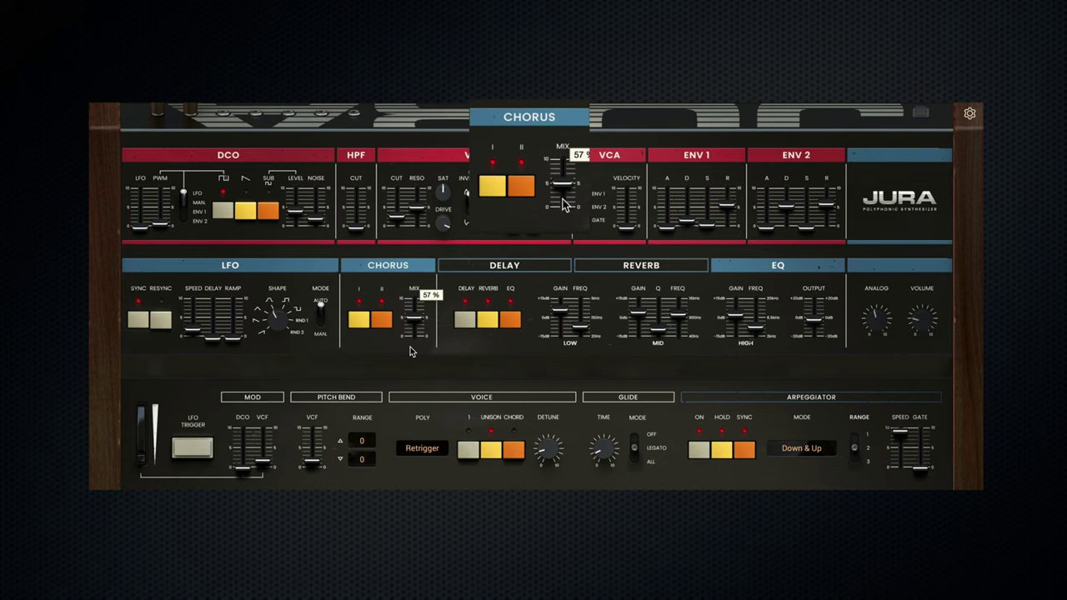
# Raise the chorus mix to 99% and switch off chorus modes I and II.
pyautogui.moveTo(414, 318); pyautogui.dragTo(414, 303)
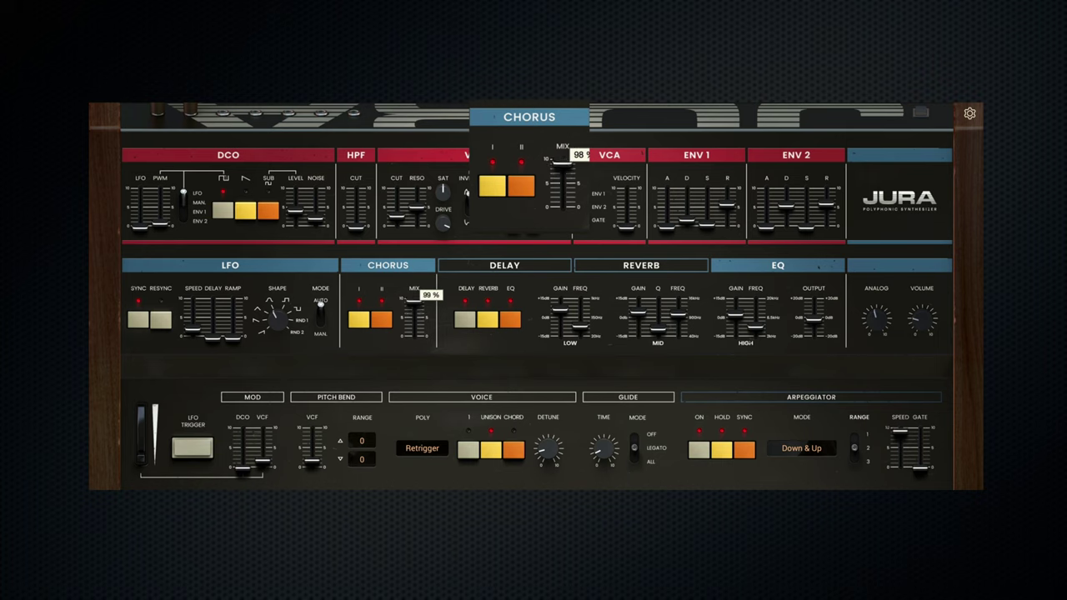
pyautogui.click(359, 320)
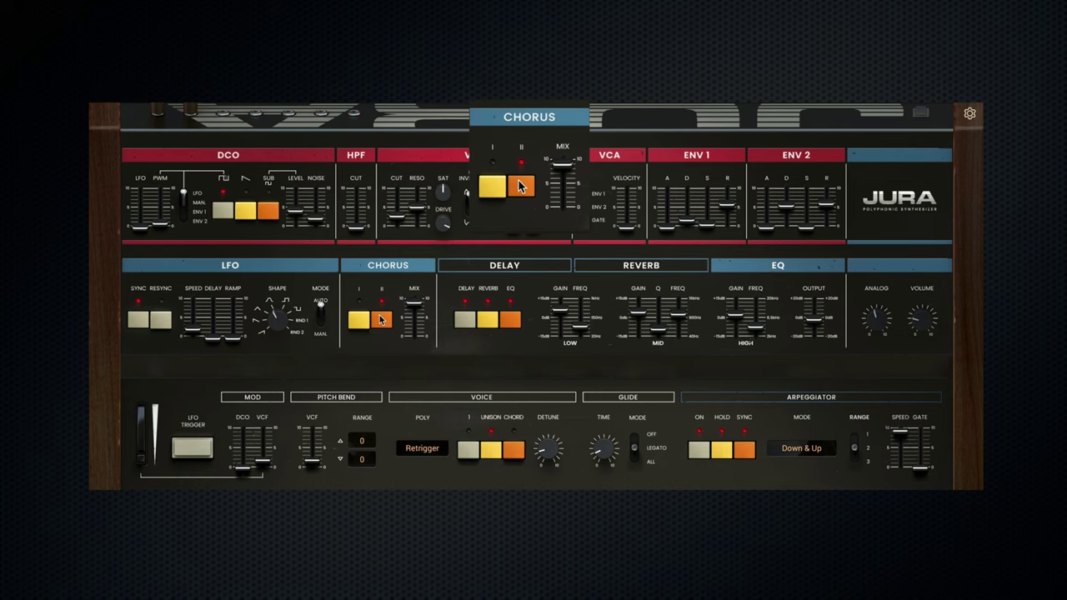
pyautogui.click(380, 319)
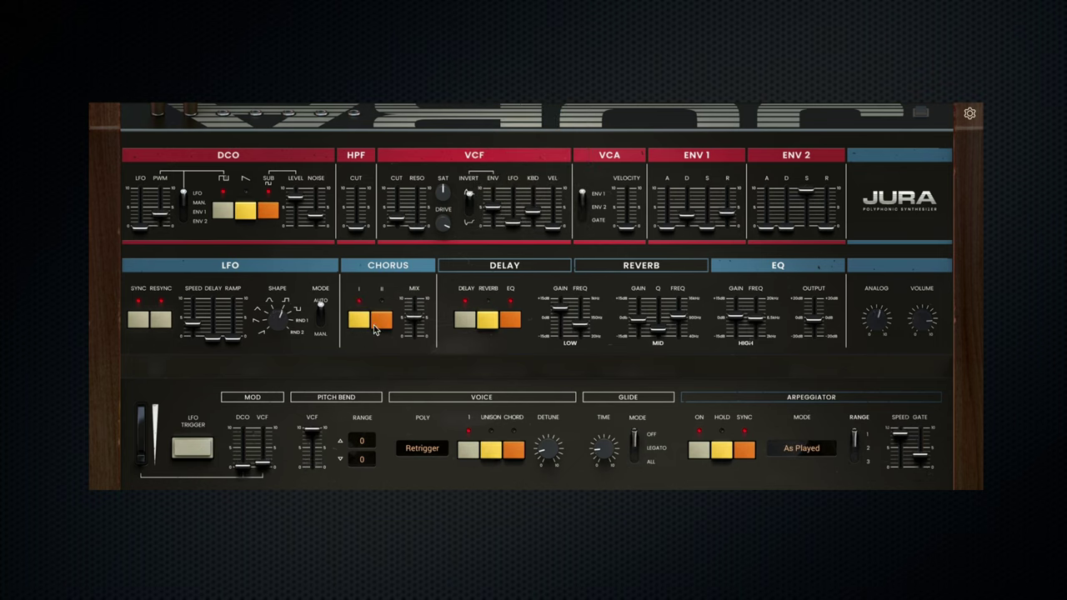
# Raise the chorus mix to maximum and toggle Chorus Noise off and back on in the Vintage Settings.
pyautogui.moveTo(414, 306)
pyautogui.click(970, 112)
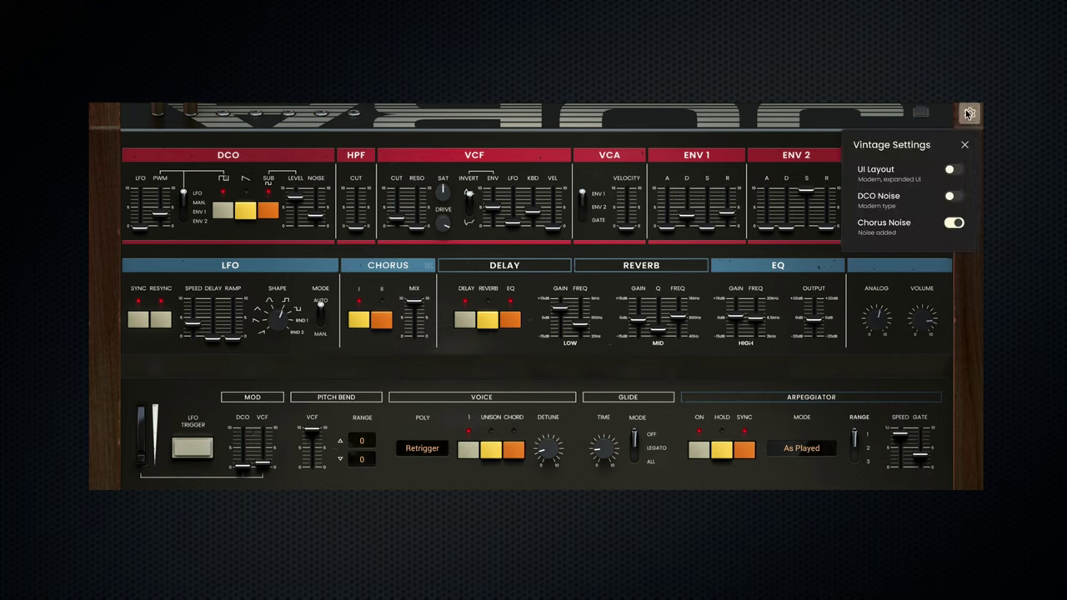
pyautogui.click(952, 223)
pyautogui.click(952, 225)
# Add chorus mode II and toggle Chorus Noise off, on and off again.
pyautogui.click(387, 323)
pyautogui.click(950, 223)
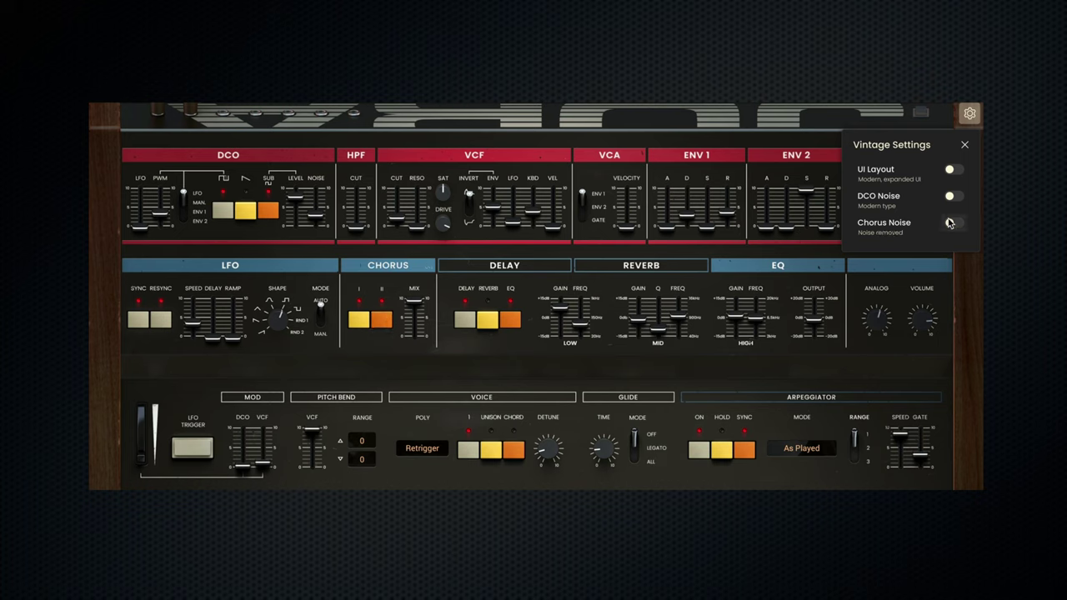
pyautogui.click(950, 224)
pyautogui.click(949, 224)
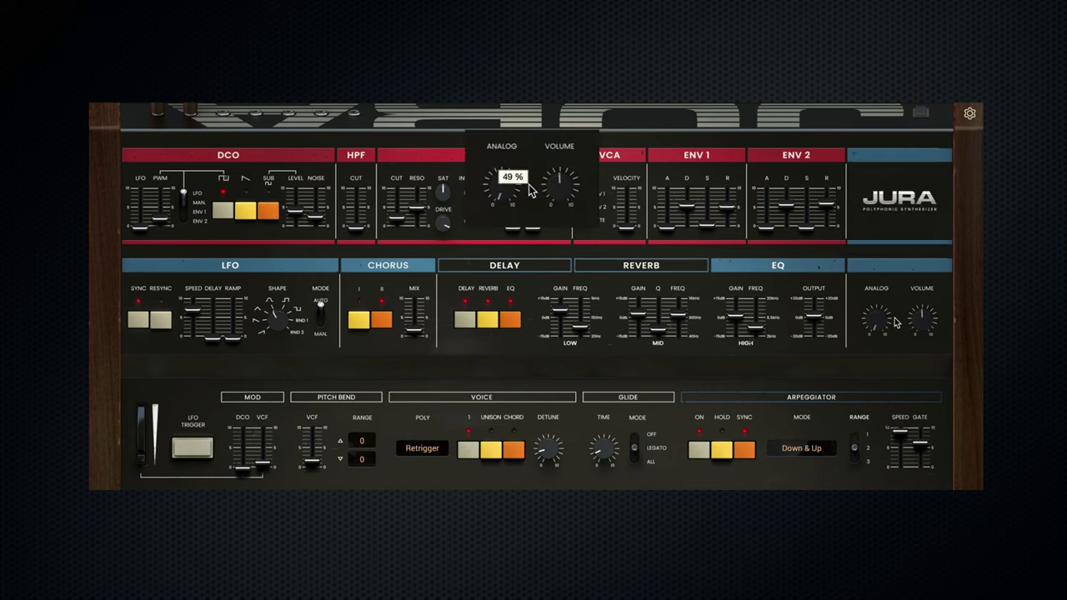
# Turn the Analog amount down to 0%, sweep it upward, and bring it back to its minimum.
pyautogui.moveTo(878, 308); pyautogui.dragTo(879, 319)
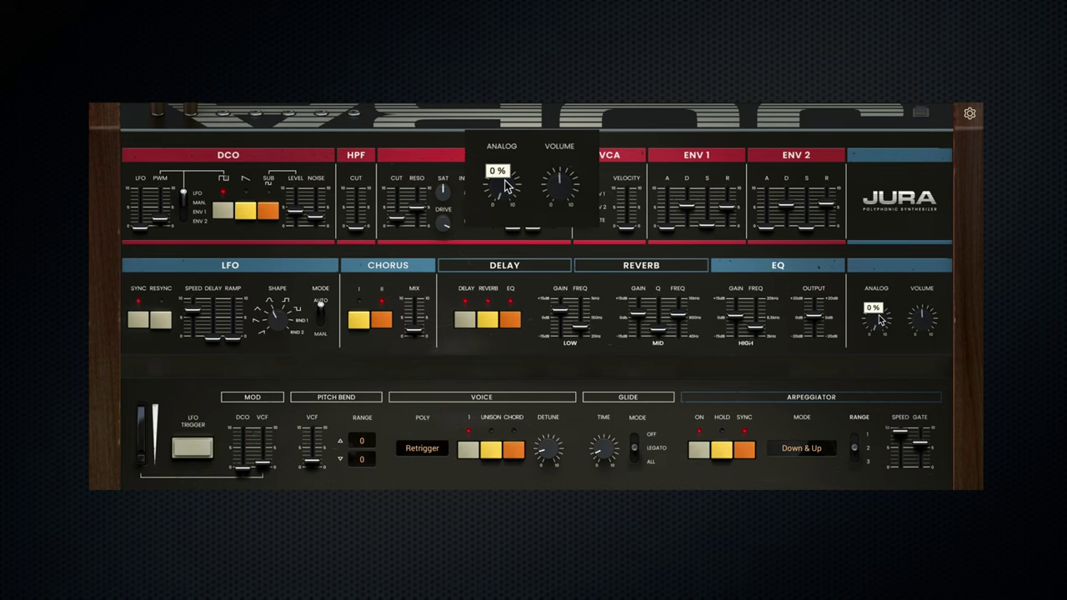
pyautogui.moveTo(876, 319); pyautogui.dragTo(876, 236)
pyautogui.moveTo(879, 306); pyautogui.dragTo(879, 333)
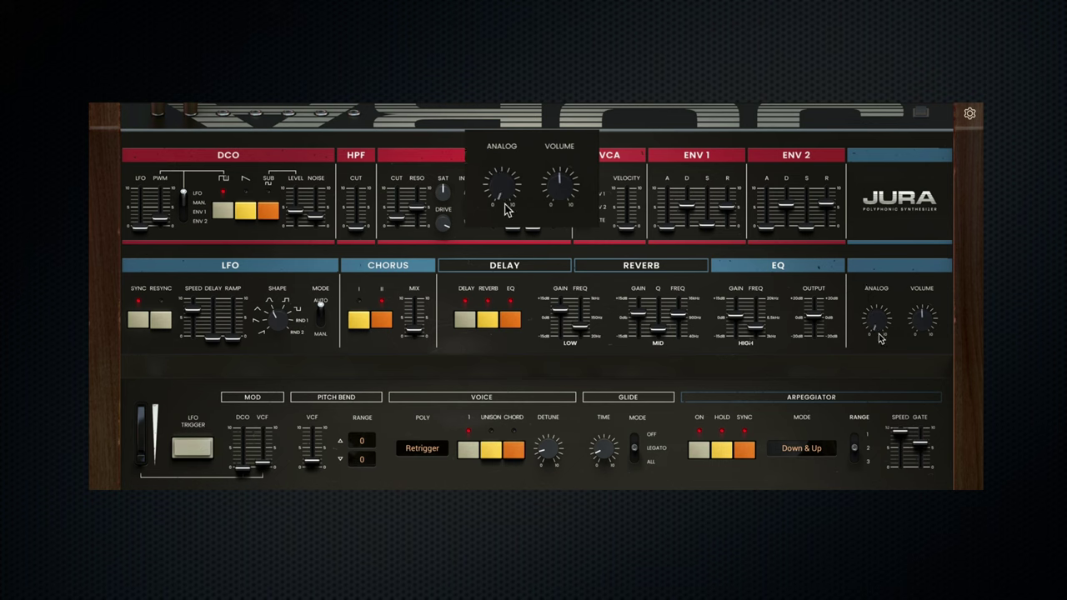